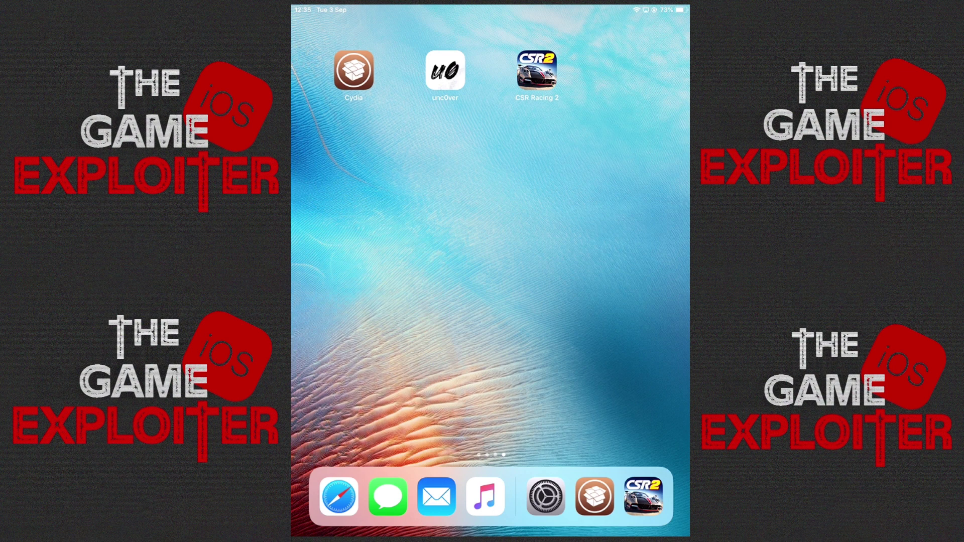
- Open Cydia and put its list of package sources into editing mode
{"action": "left_click", "coordinate": [445, 70]}
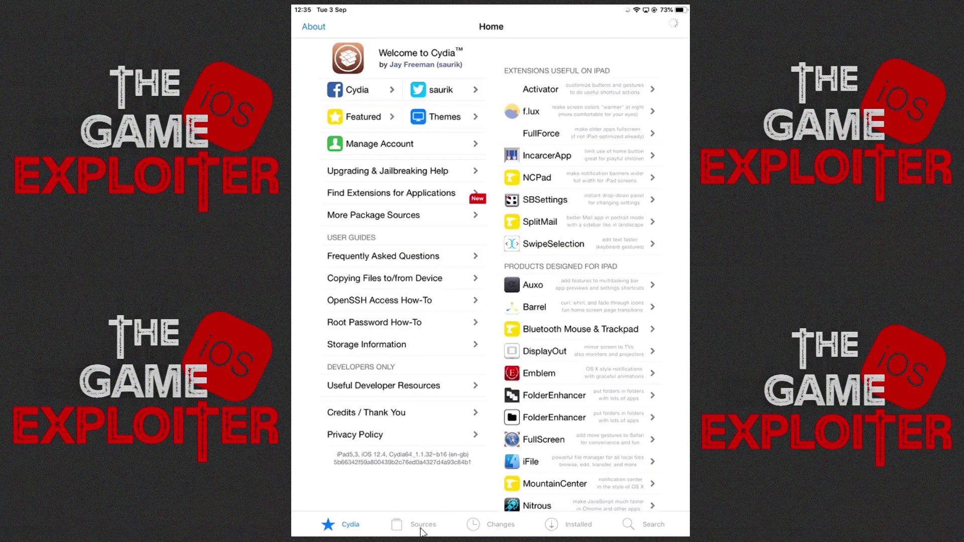
{"action": "left_click", "coordinate": [420, 527]}
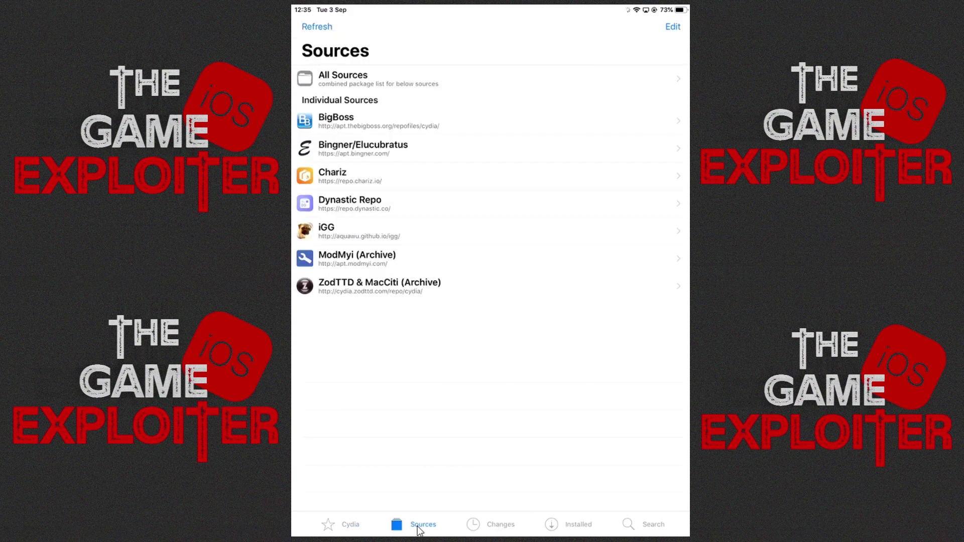
{"action": "left_click", "coordinate": [673, 38]}
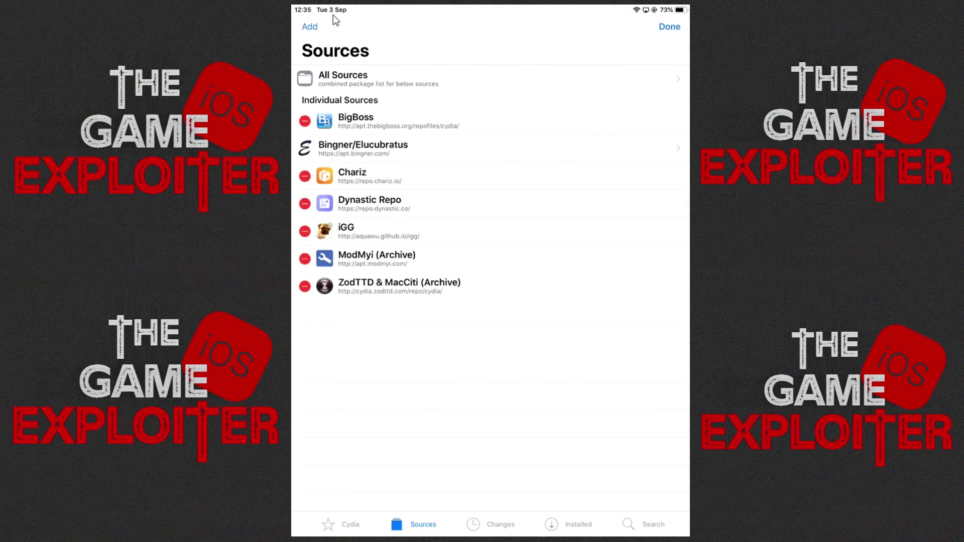
{"action": "left_click", "coordinate": [310, 28]}
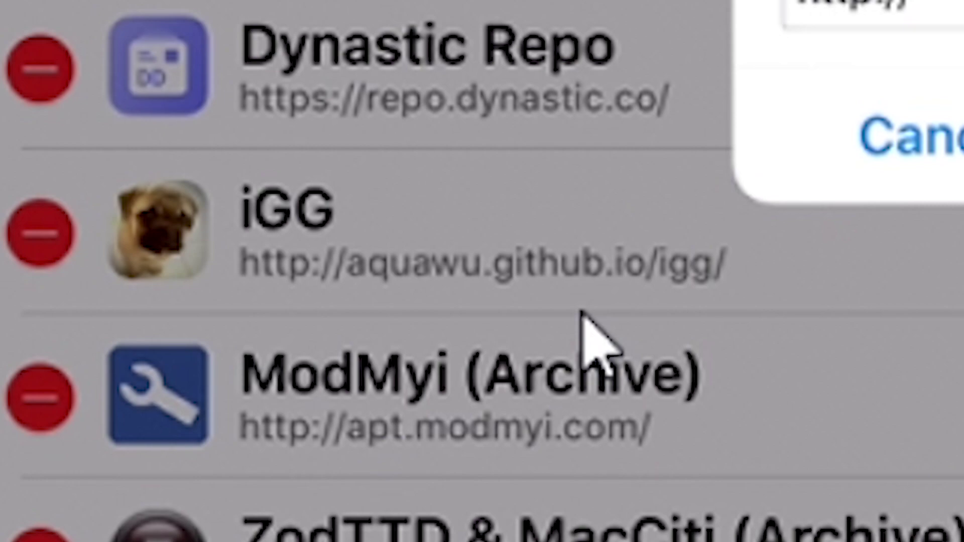
{"action": "type", "text": "aq"}
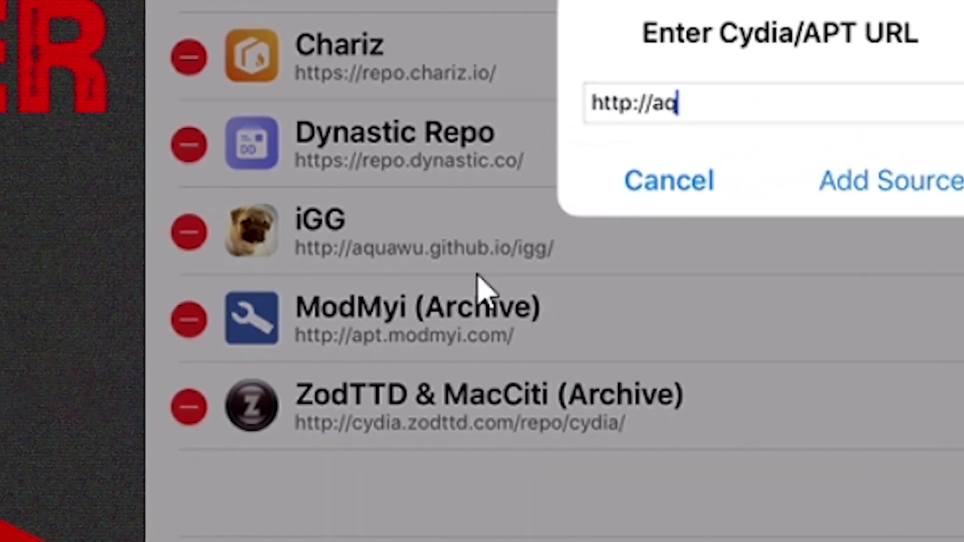
{"action": "type", "text": "uaw"}
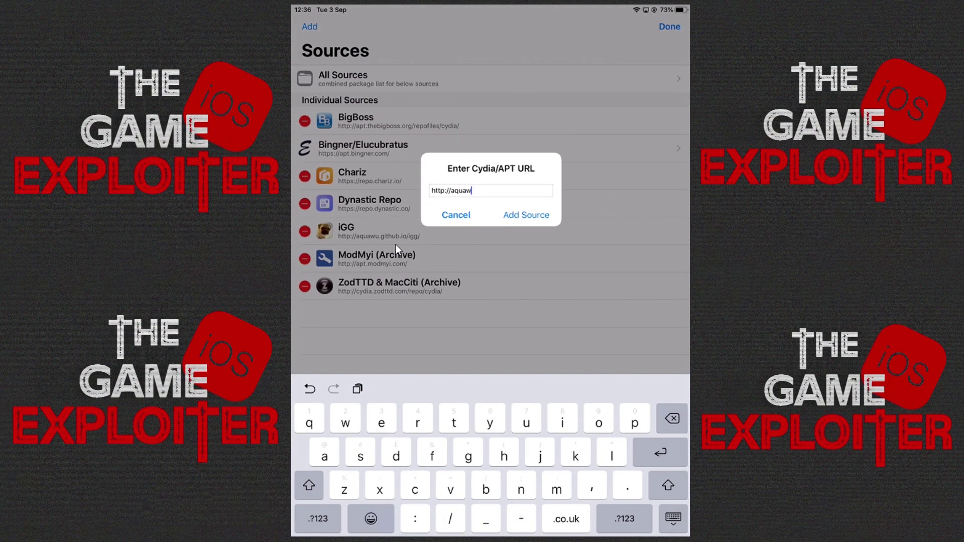
{"action": "type", "text": "u.github.io/igg/"}
{"action": "key", "text": "Return"}
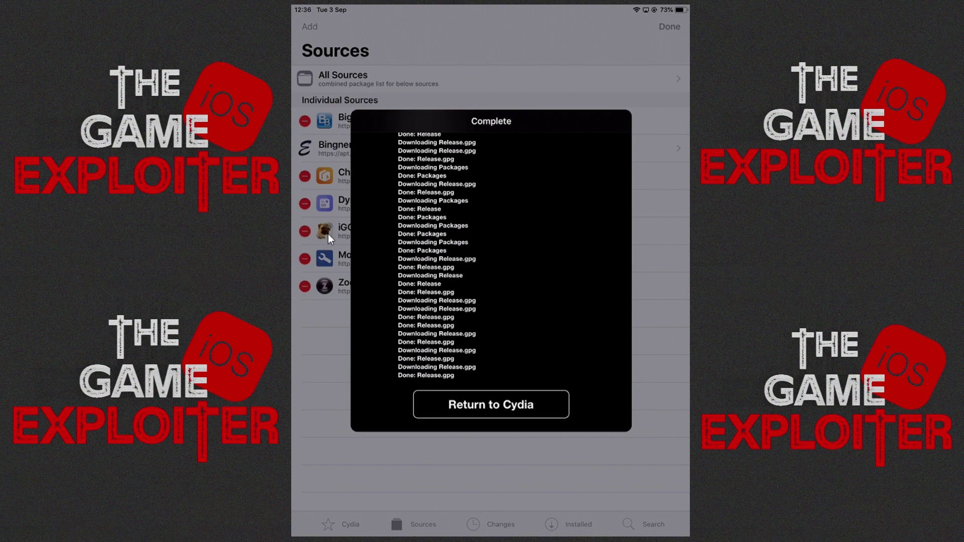
{"action": "key", "text": "Return"}
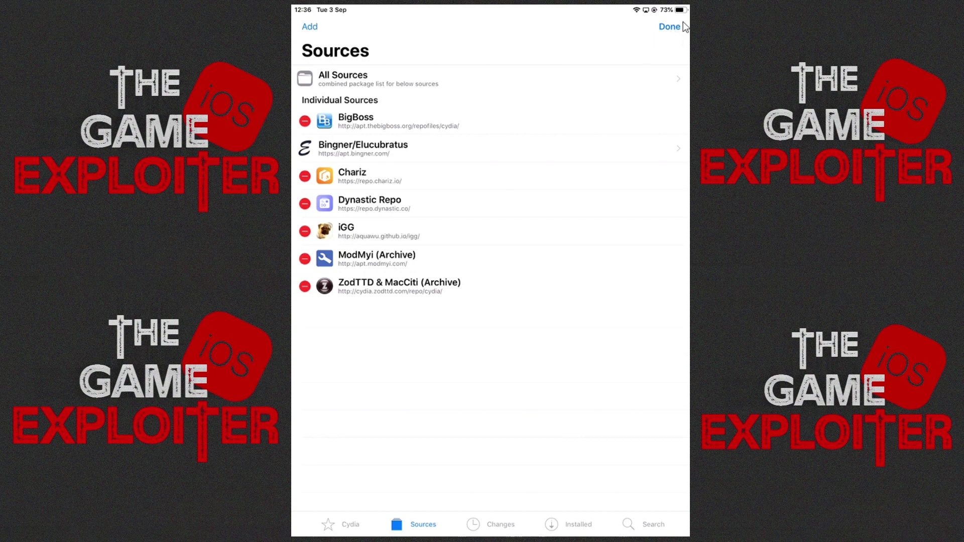
{"action": "left_click", "coordinate": [669, 27]}
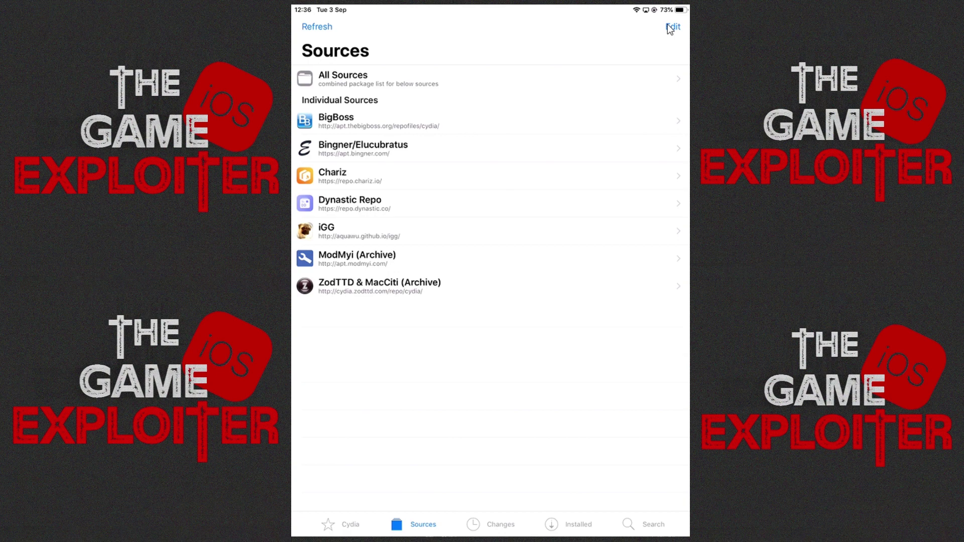
- Open the iGG 12 Speed package details among all packages of the iGG source and review its payment and registration sections
{"action": "left_click", "coordinate": [345, 229]}
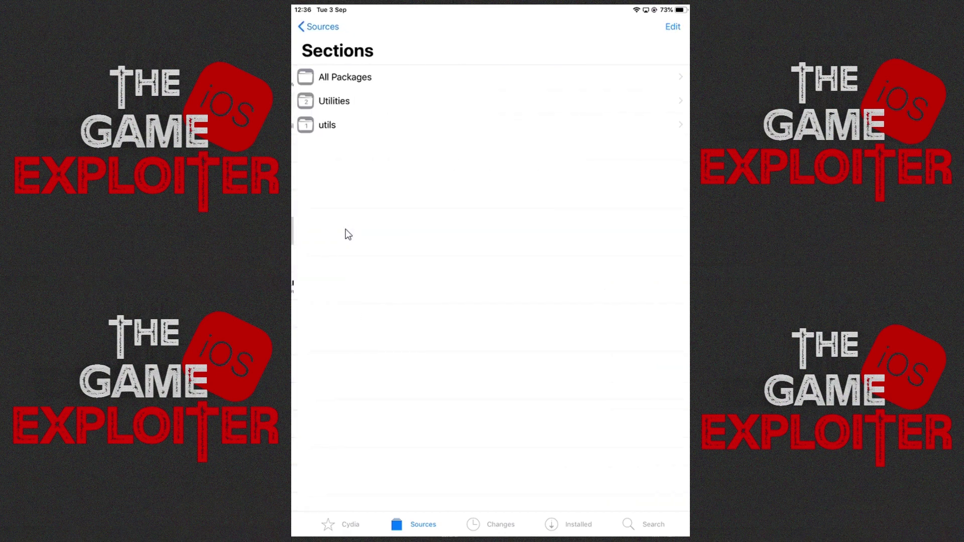
{"action": "left_click", "coordinate": [343, 84]}
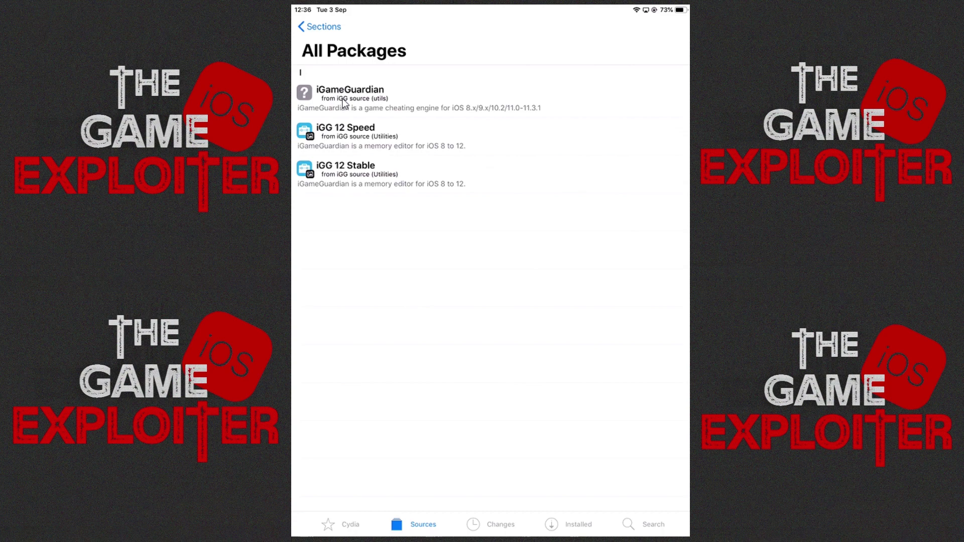
{"action": "left_click", "coordinate": [345, 131]}
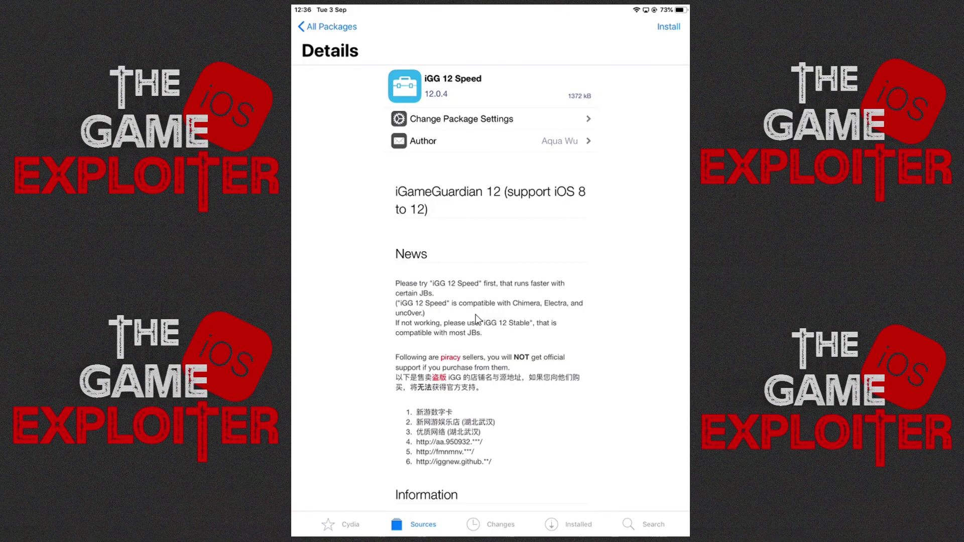
{"action": "scroll", "coordinate": [475, 314], "scroll_direction": "down", "scroll_amount": 10}
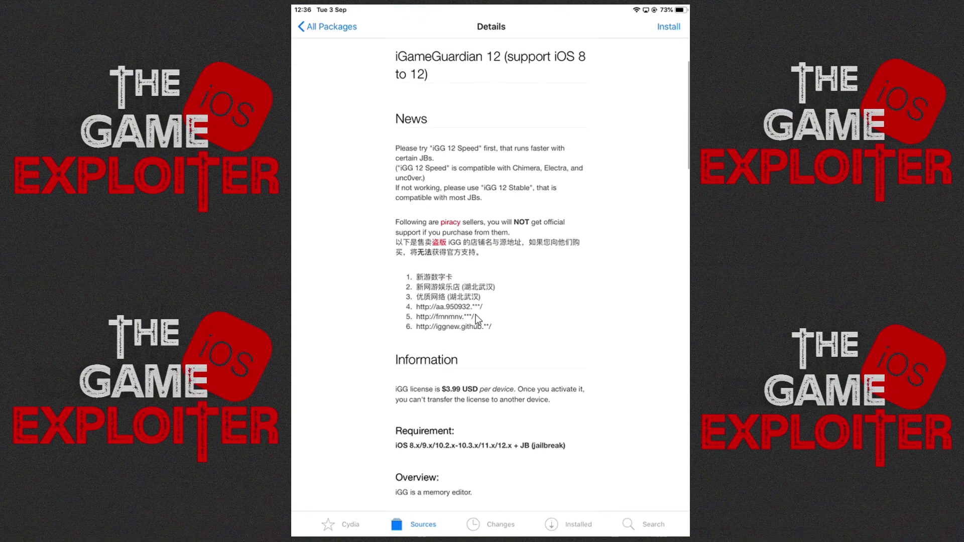
{"action": "scroll", "coordinate": [475, 314], "scroll_direction": "down", "scroll_amount": 7}
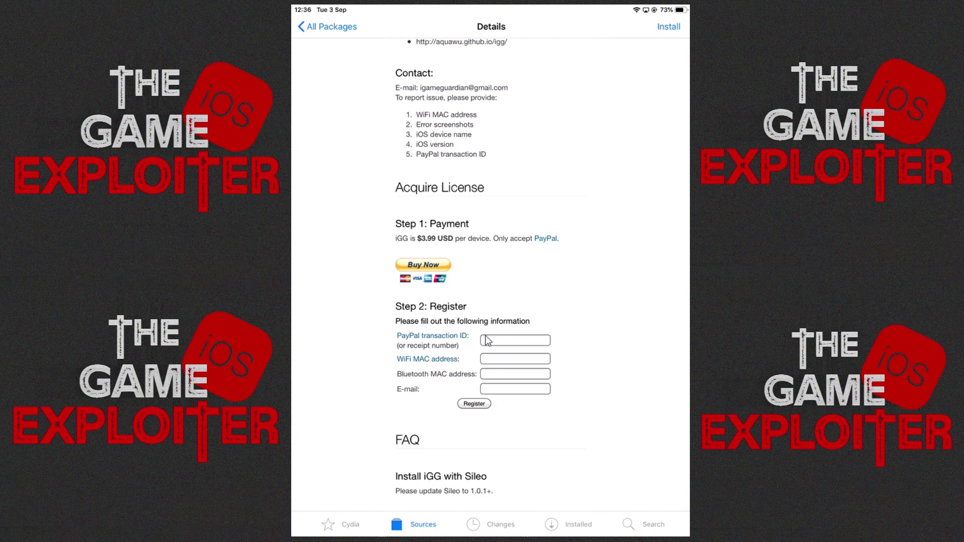
{"action": "scroll", "coordinate": [509, 204], "scroll_direction": "up", "scroll_amount": 1}
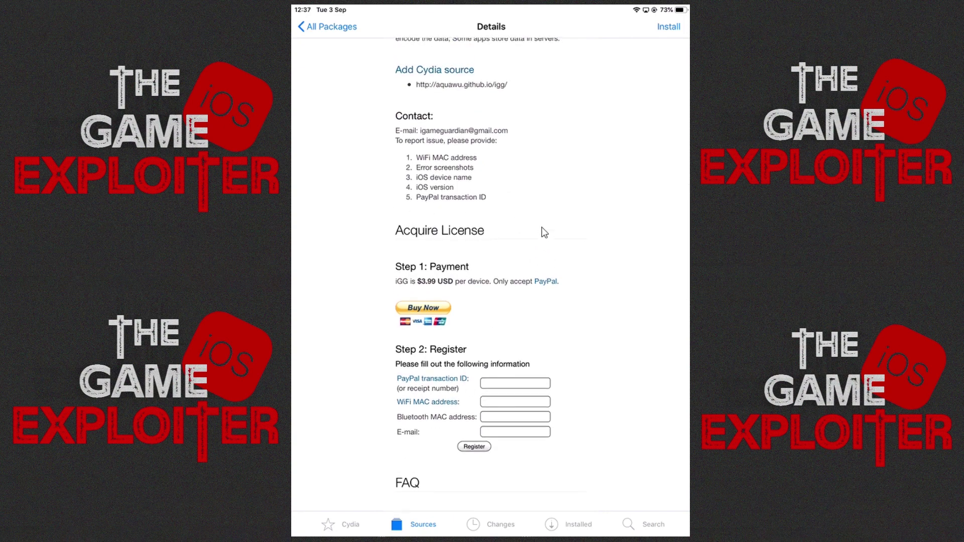
{"action": "scroll", "coordinate": [509, 284], "scroll_direction": "down", "scroll_amount": 2}
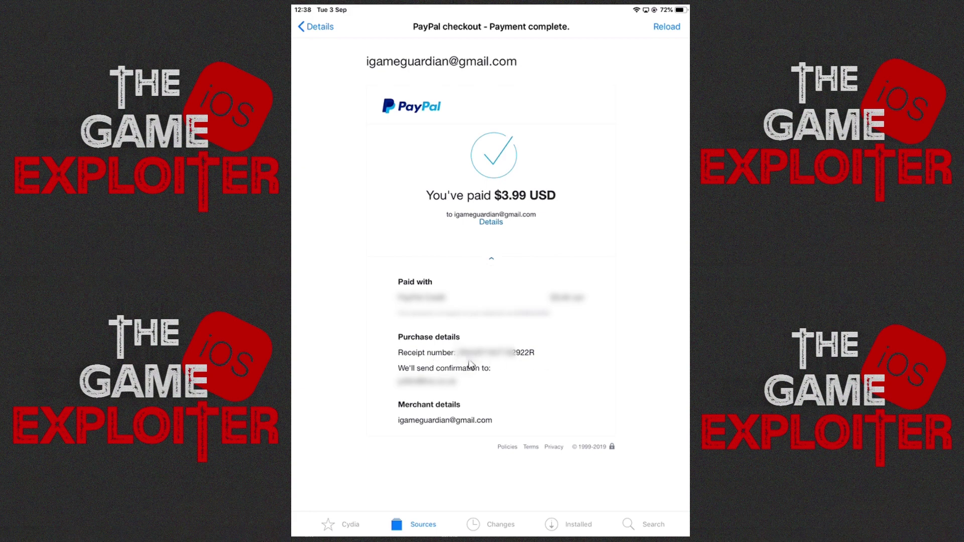
- Copy the PayPal receipt number from the payment confirmation and paste it as the PayPal transaction ID in the registration form
{"action": "double_click", "coordinate": [525, 360]}
{"action": "key", "text": "ctrl+c"}
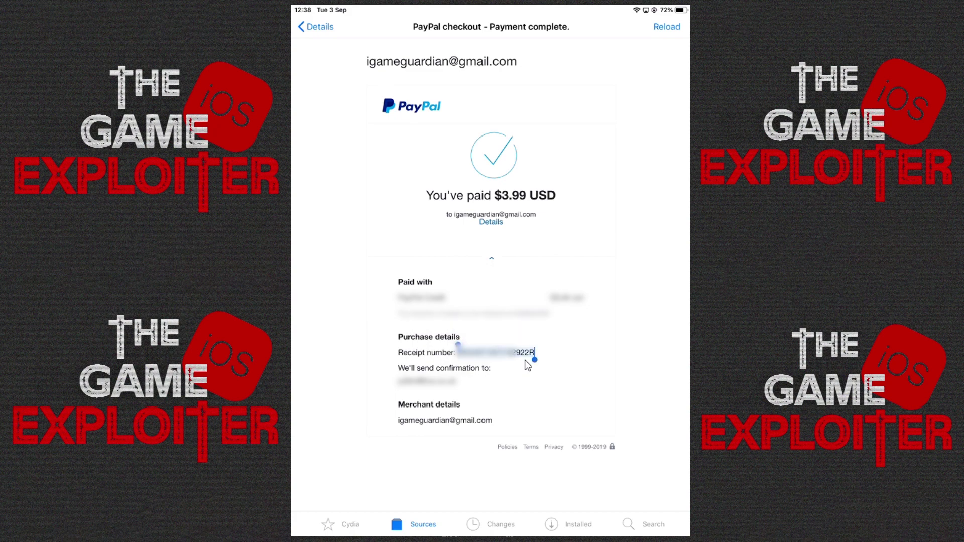
{"action": "key", "text": "alt+Left"}
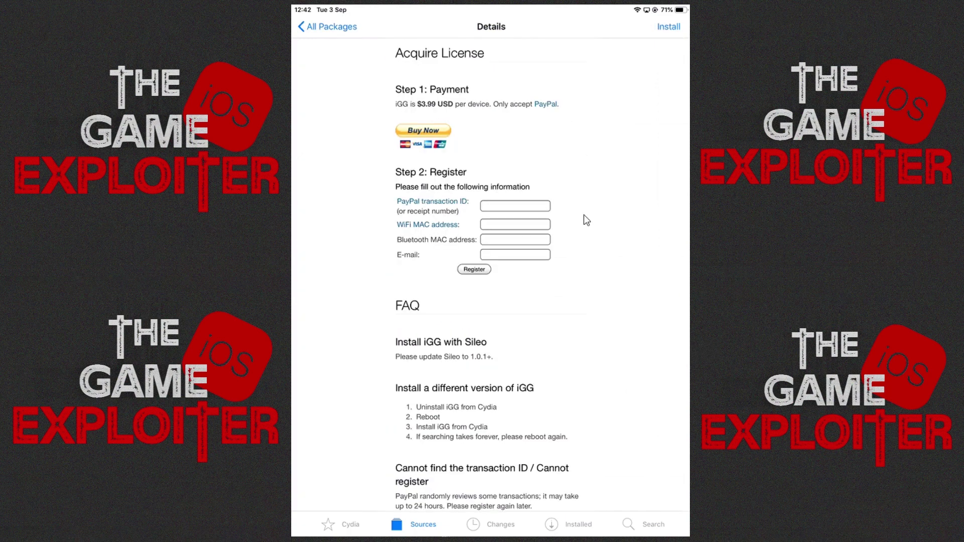
{"action": "left_click", "coordinate": [492, 207]}
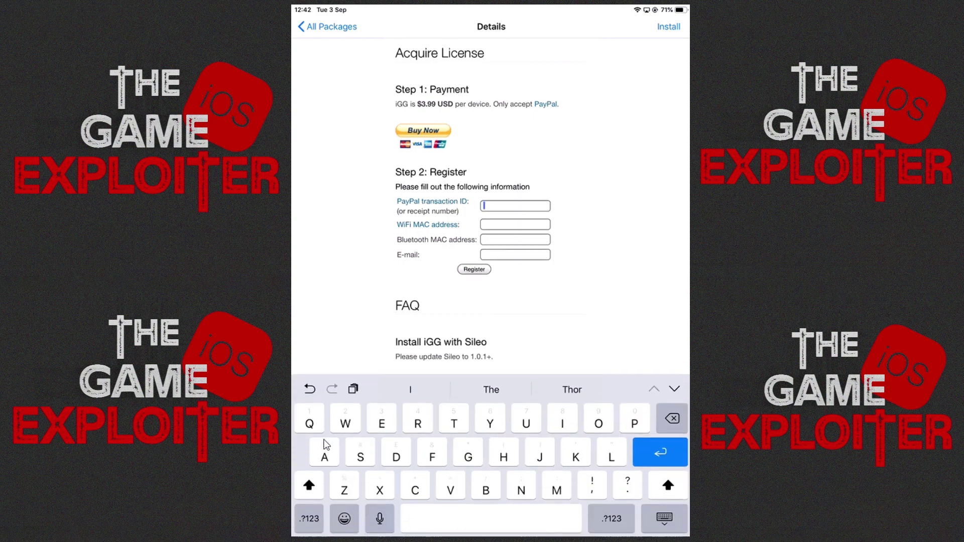
{"action": "left_click", "coordinate": [353, 390]}
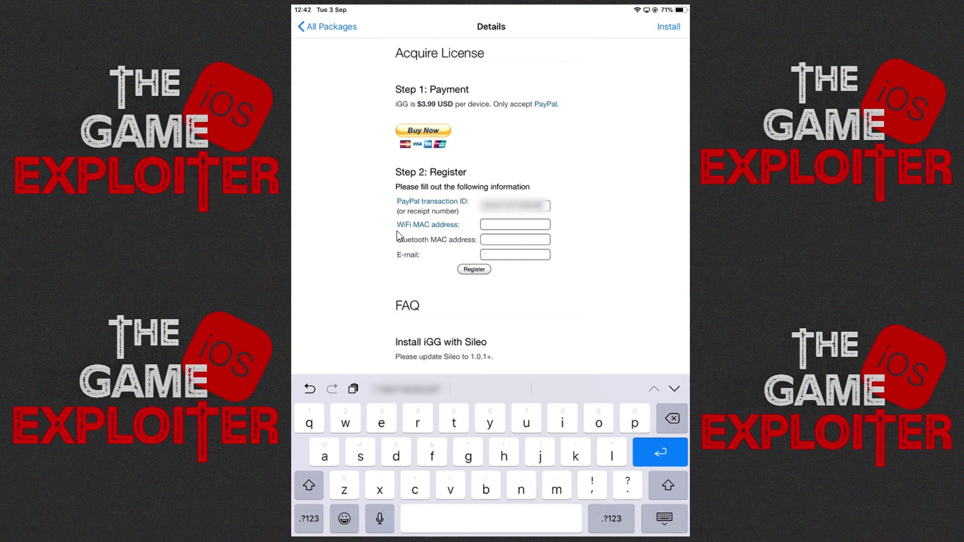
- Copy the Wi-Fi address from the iPad's About page in Settings and paste it as the WiFi MAC address in Cydia's registration form
{"action": "left_click", "coordinate": [489, 228]}
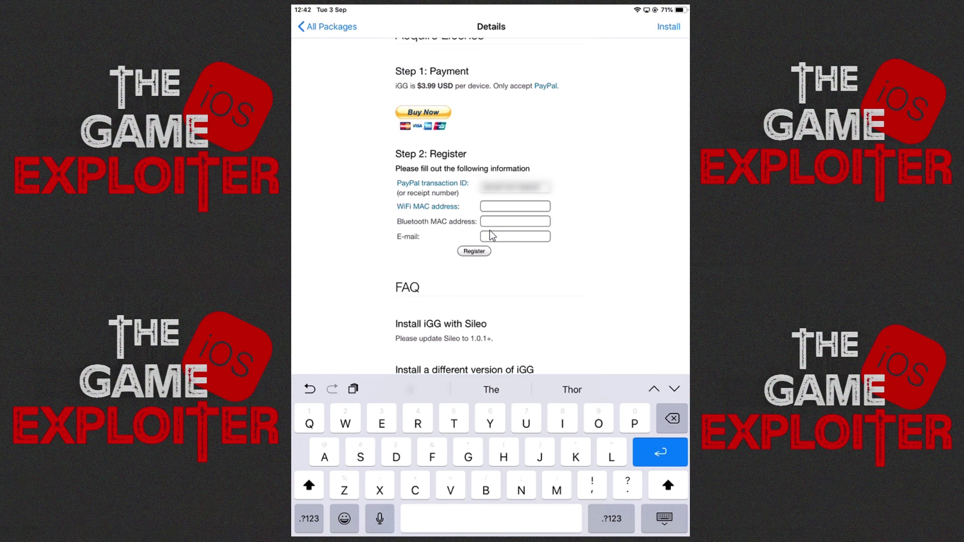
{"action": "key", "text": "super+h"}
{"action": "left_click", "coordinate": [643, 495]}
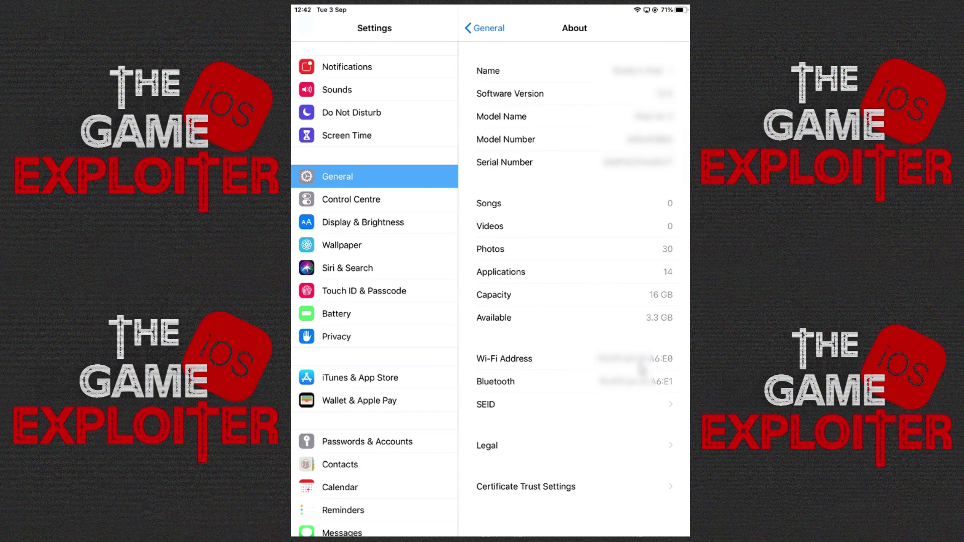
{"action": "left_click", "coordinate": [641, 368]}
{"action": "left_click", "coordinate": [641, 368]}
{"action": "key", "text": "super+h"}
{"action": "key", "text": "super+Tab"}
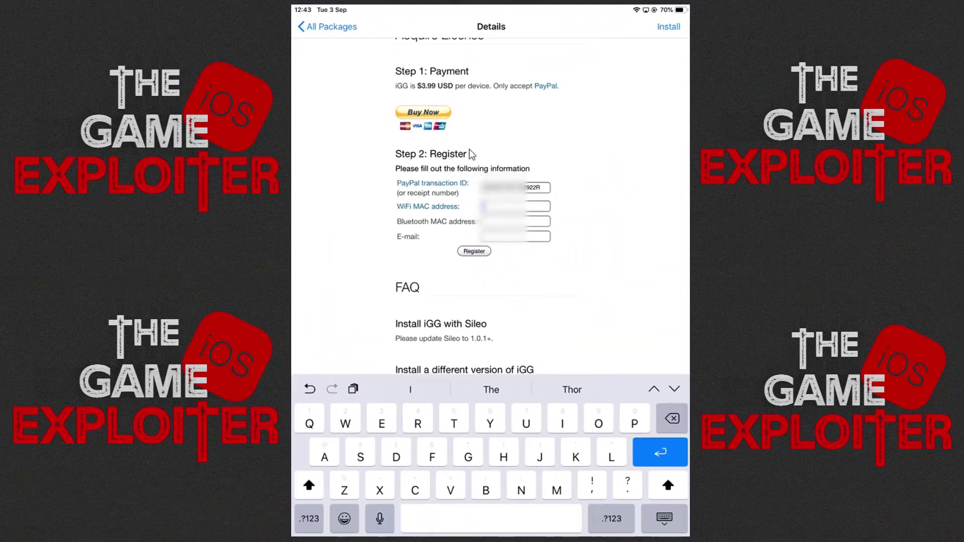
{"action": "key", "text": "super+v"}
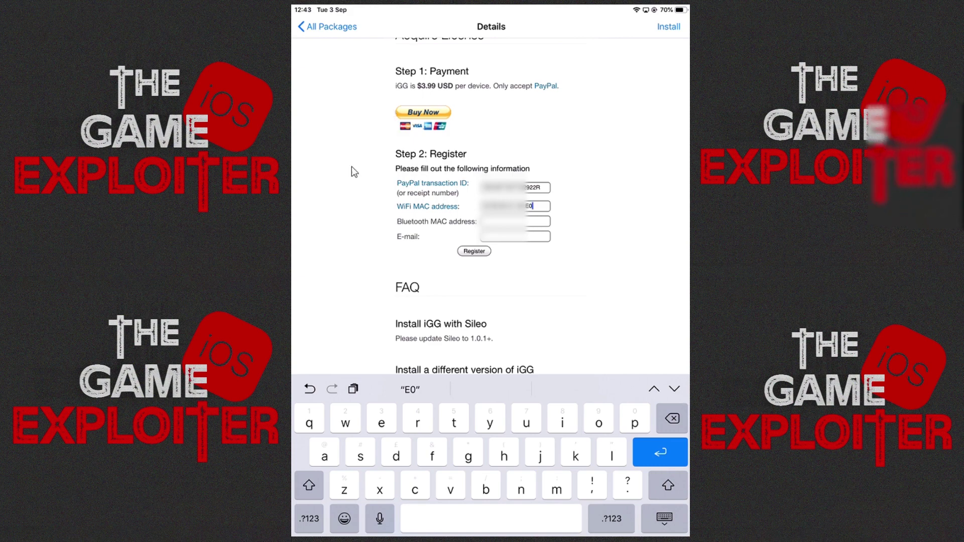
- Fill in the Bluetooth MAC address by pasting the copied Wi-Fi address and changing its last character to 1
{"action": "left_click", "coordinate": [354, 390]}
{"action": "key", "text": "BackSpace"}
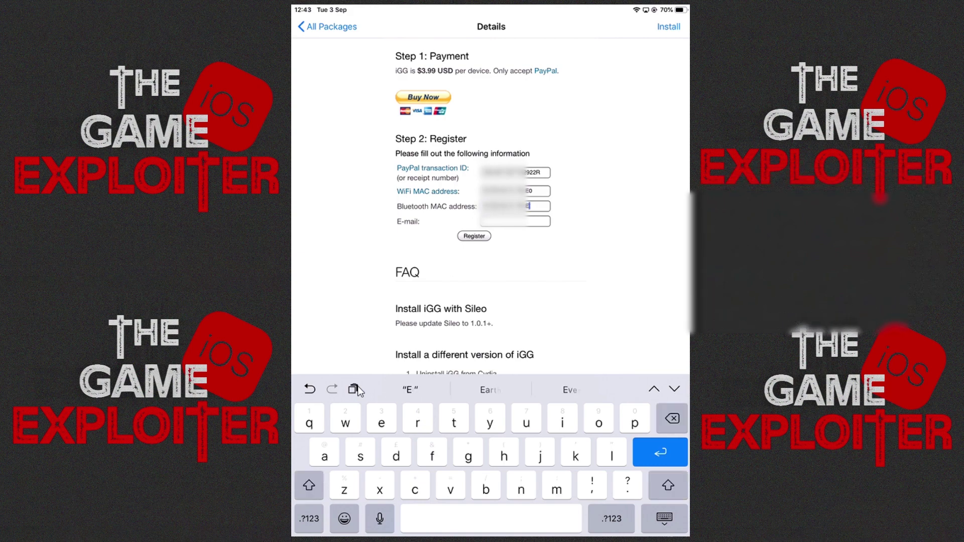
{"action": "type", "text": "1"}
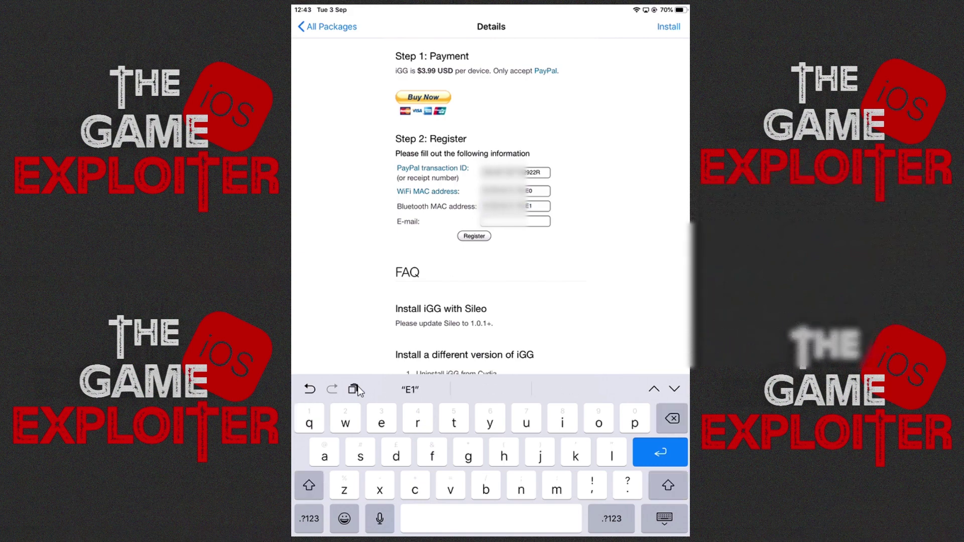
- Enter the buyer's e-mail address and submit the iGG license registration
{"action": "key", "text": "Tab"}
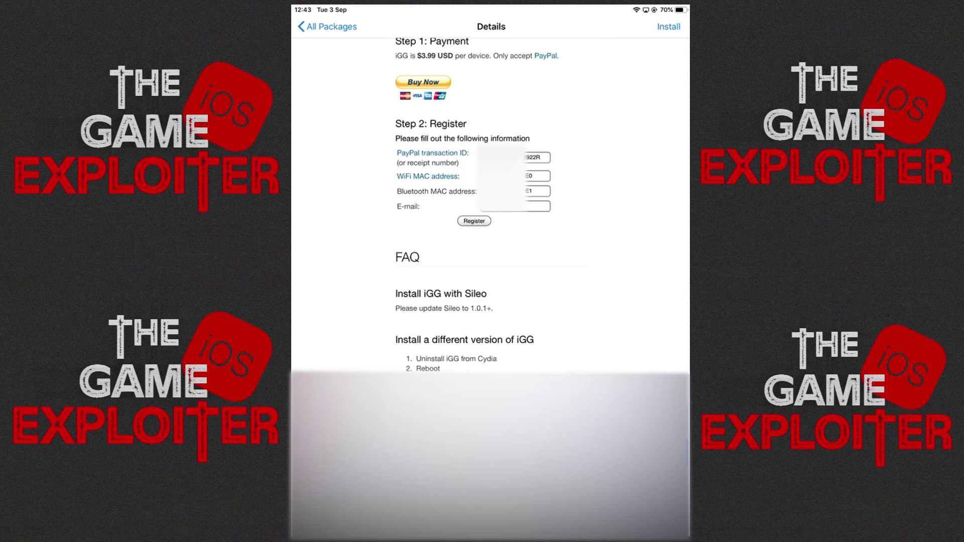
{"action": "type", "text": "uk"}
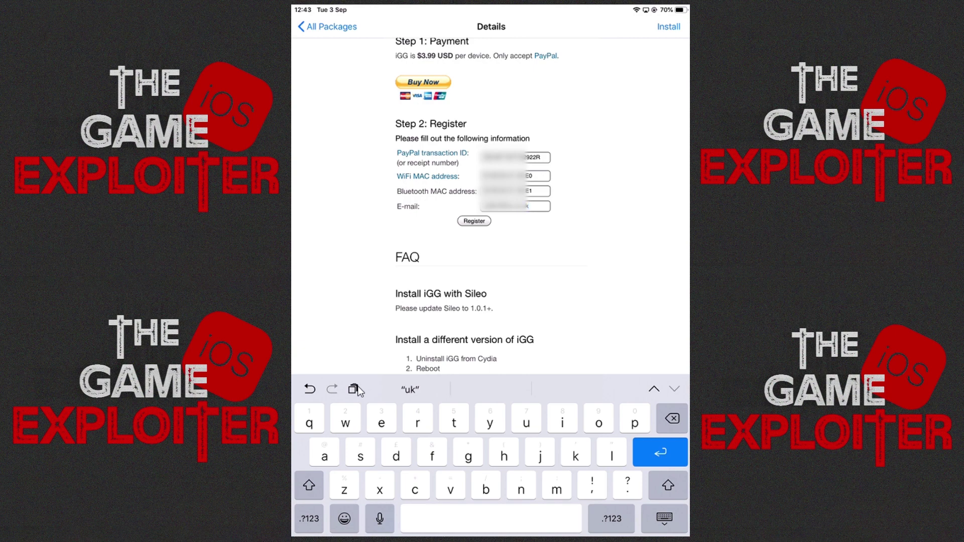
{"action": "key", "text": "Return"}
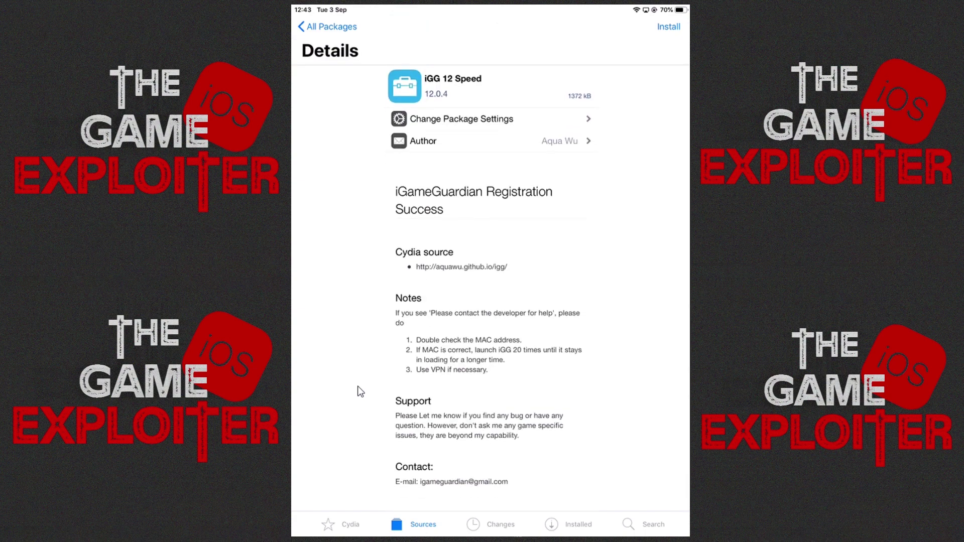
- Install the iGG 12 Speed package and confirm the installation
{"action": "left_click", "coordinate": [668, 27]}
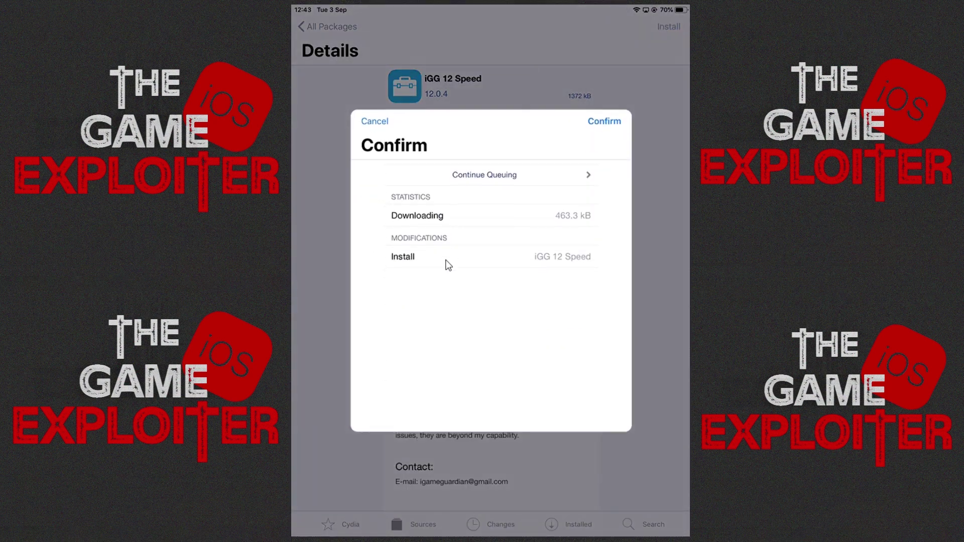
{"action": "left_click", "coordinate": [603, 121]}
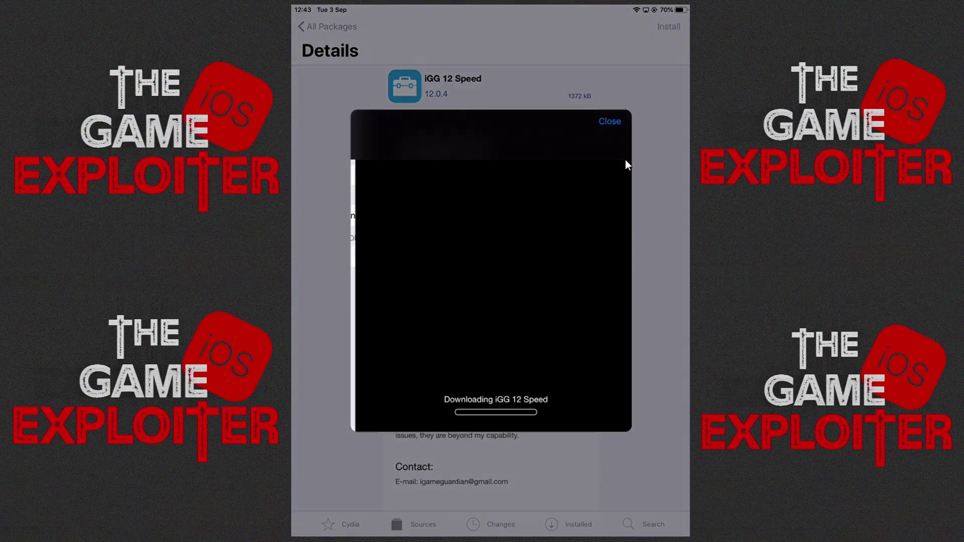